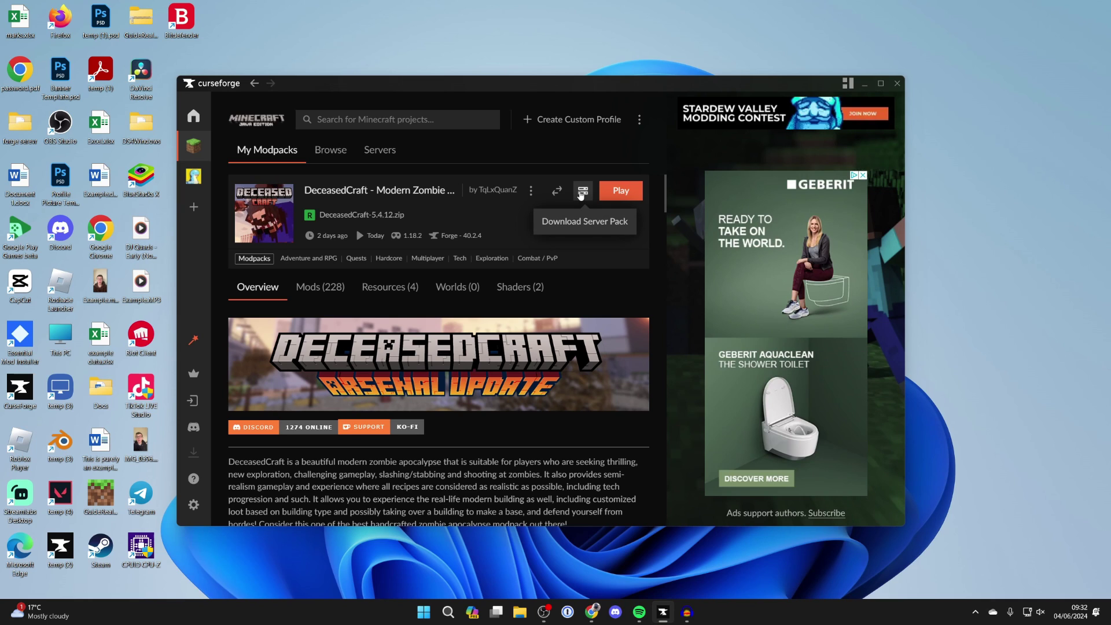
# Switch to Chrome and review the Apex Hosting home page's feature overview and first-invoice discount offer
pyautogui.click(591, 611)
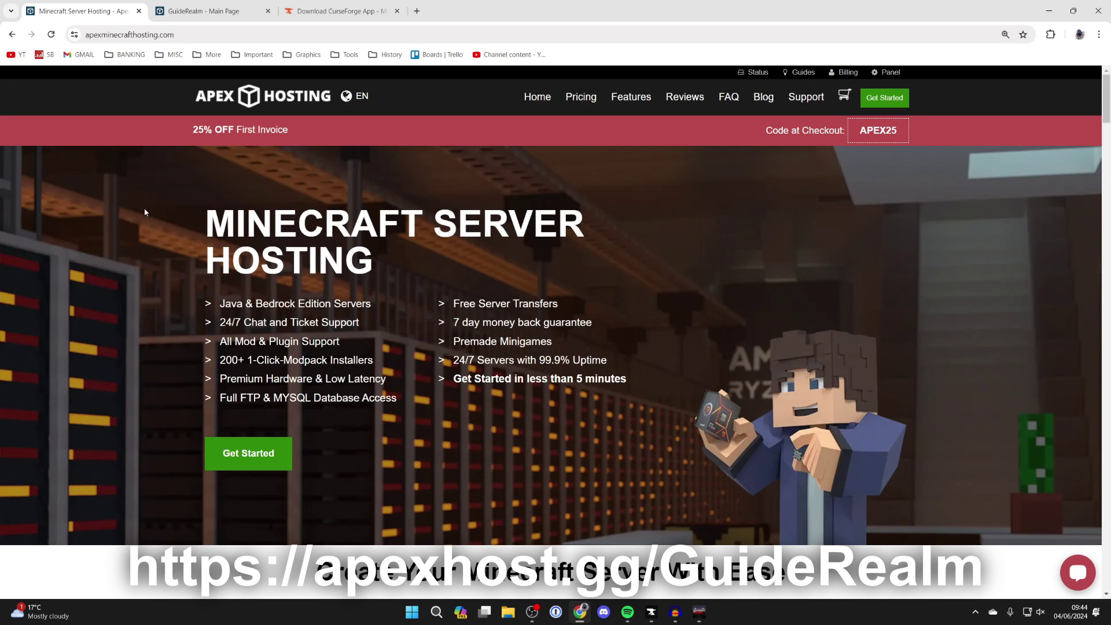
pyautogui.scroll(-7, 186, 219)
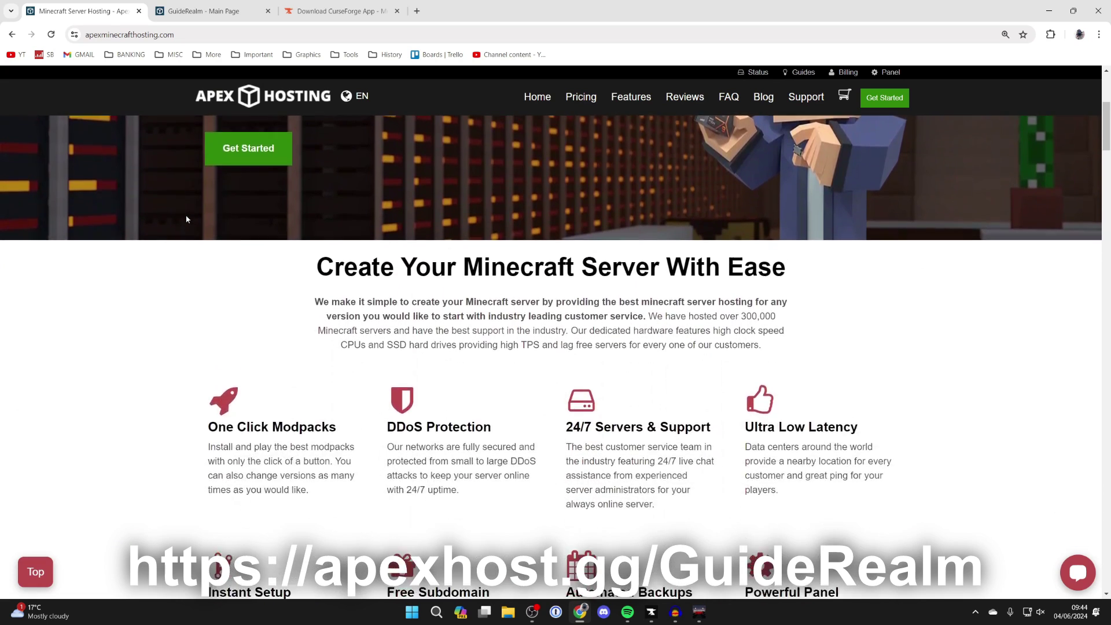
pyautogui.scroll(-1, 187, 219)
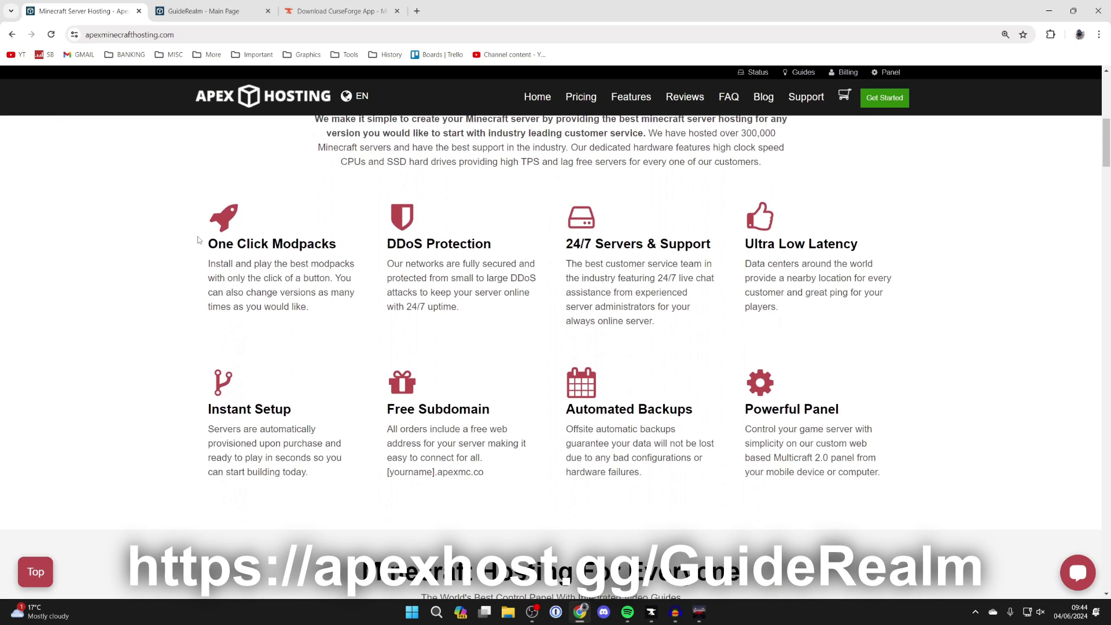
pyautogui.click(324, 257)
pyautogui.scroll(10, 169, 137)
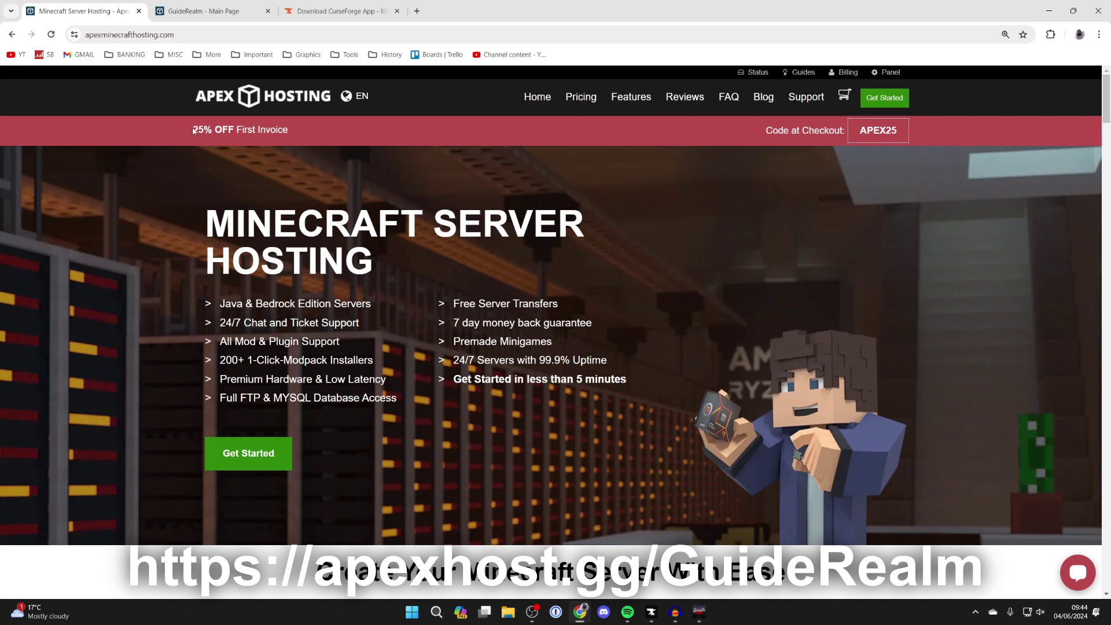
pyautogui.moveTo(198, 129); pyautogui.dragTo(285, 132)
pyautogui.click(277, 132)
# Look over the GuideRealm server's hosting panel down to its Game File setting
pyautogui.click(213, 7)
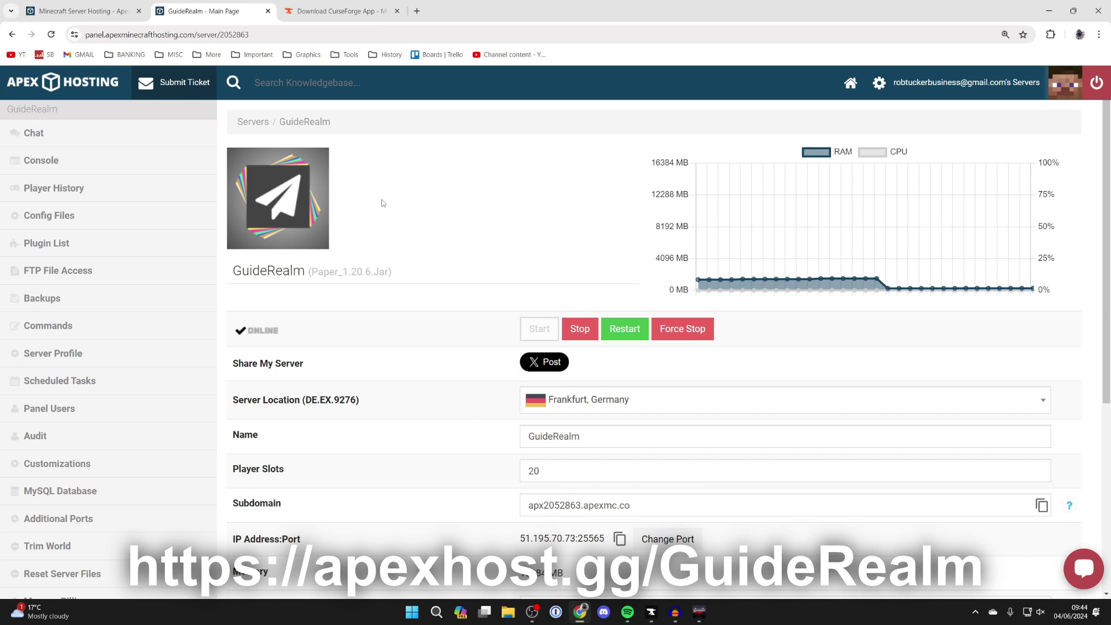
pyautogui.scroll(-5, 381, 203)
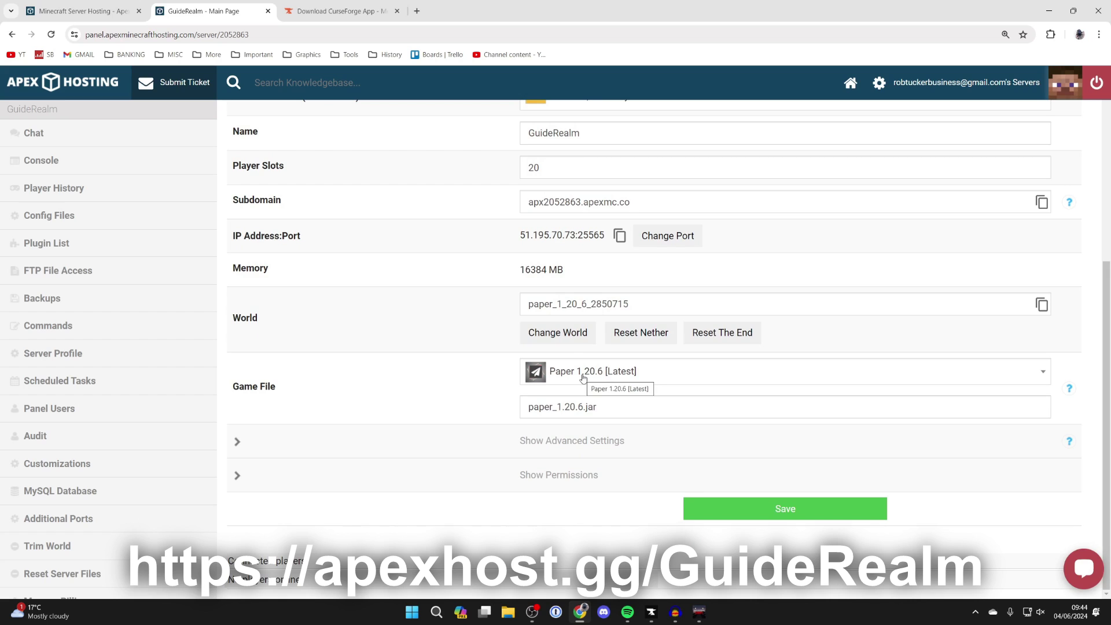
pyautogui.click(583, 377)
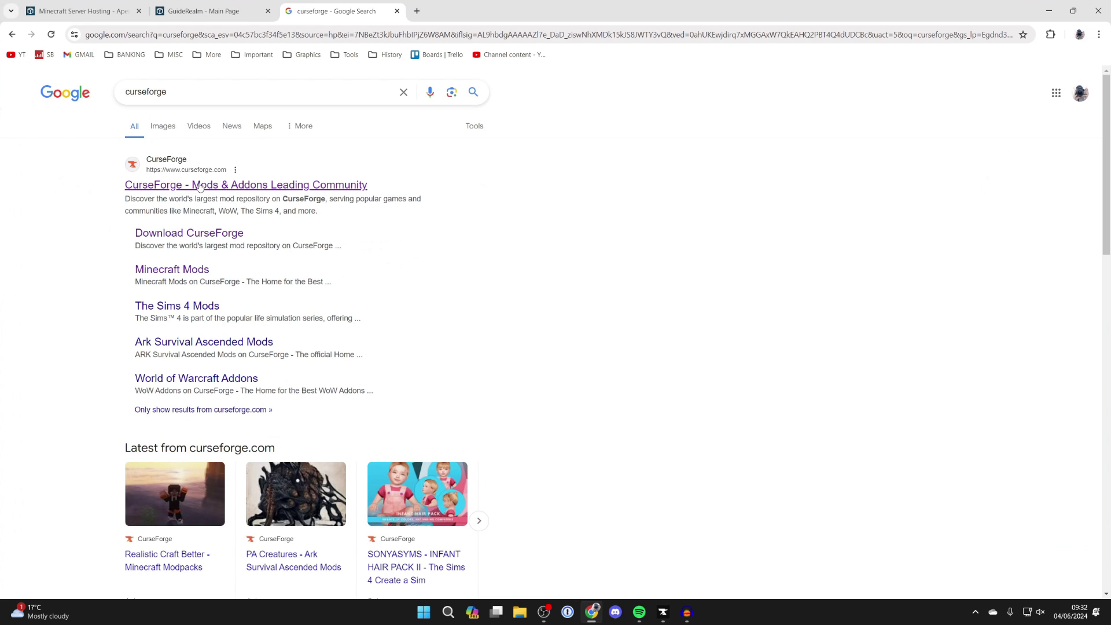
# Open the CurseForge website from the search results and view its app download page
pyautogui.click(199, 185)
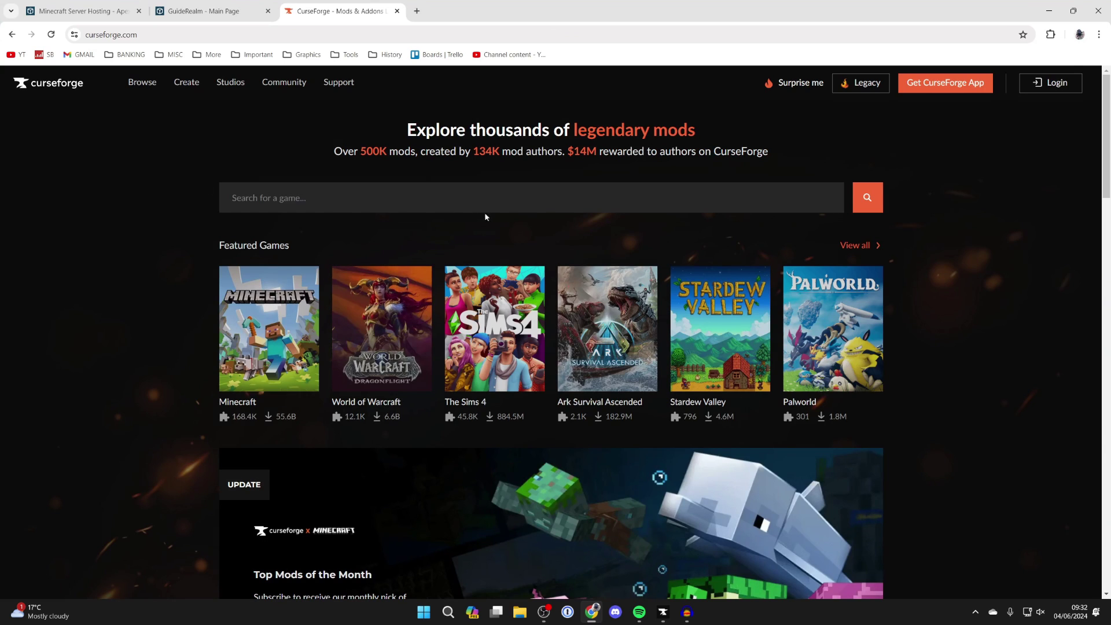
pyautogui.click(939, 85)
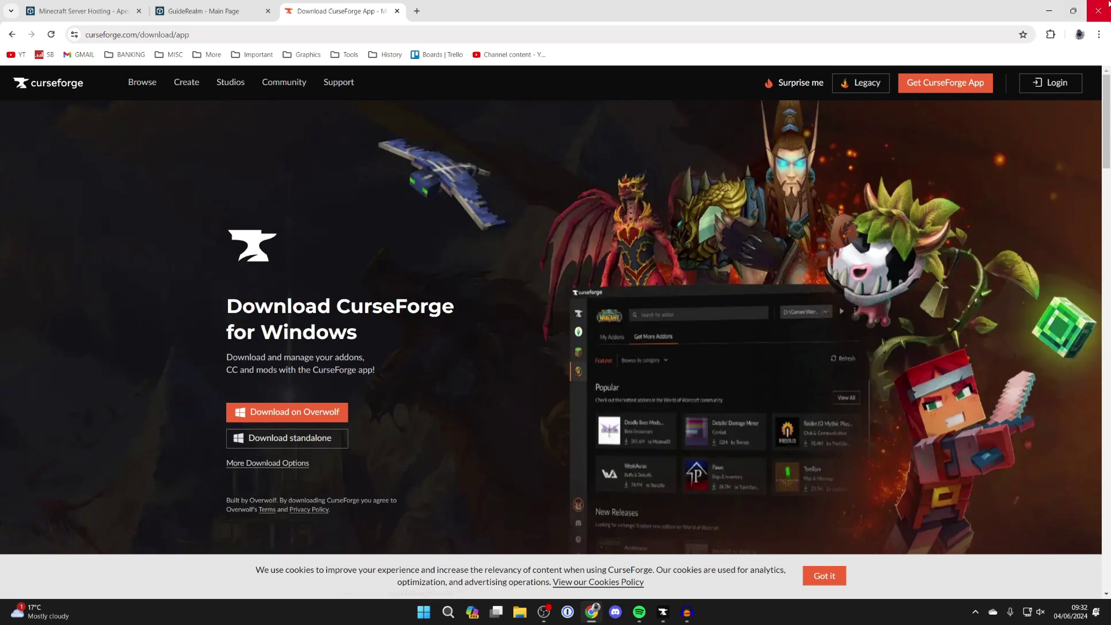
pyautogui.click(1050, 7)
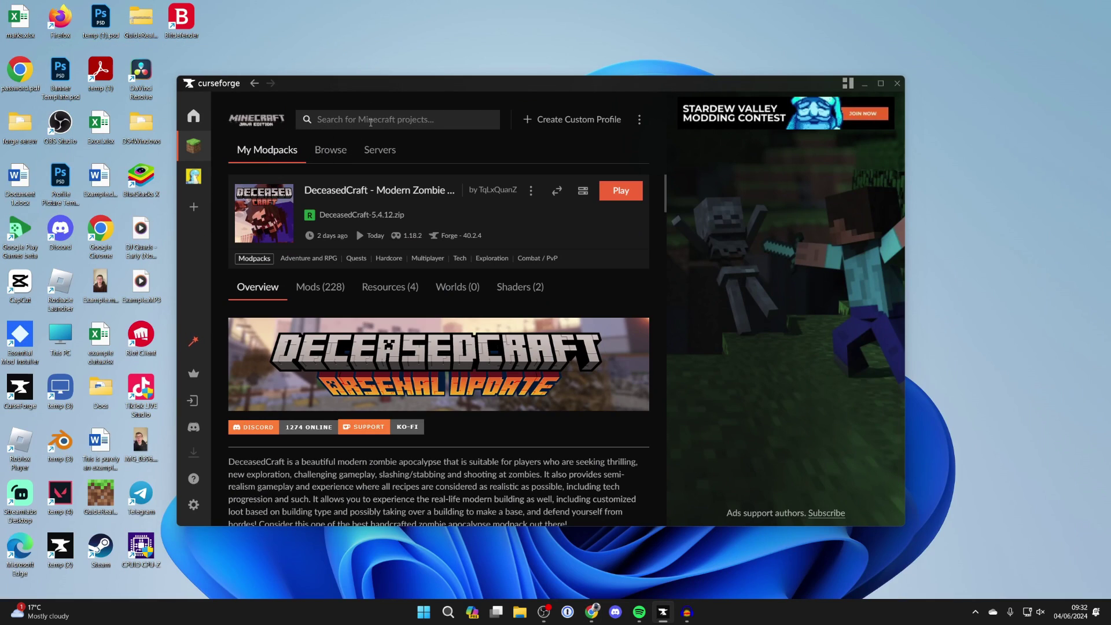
# Search the CurseForge app for "deceasedcraft" and open the DeceasedCraft - Modern Zombie Apocalypse modpack page
pyautogui.click(205, 156)
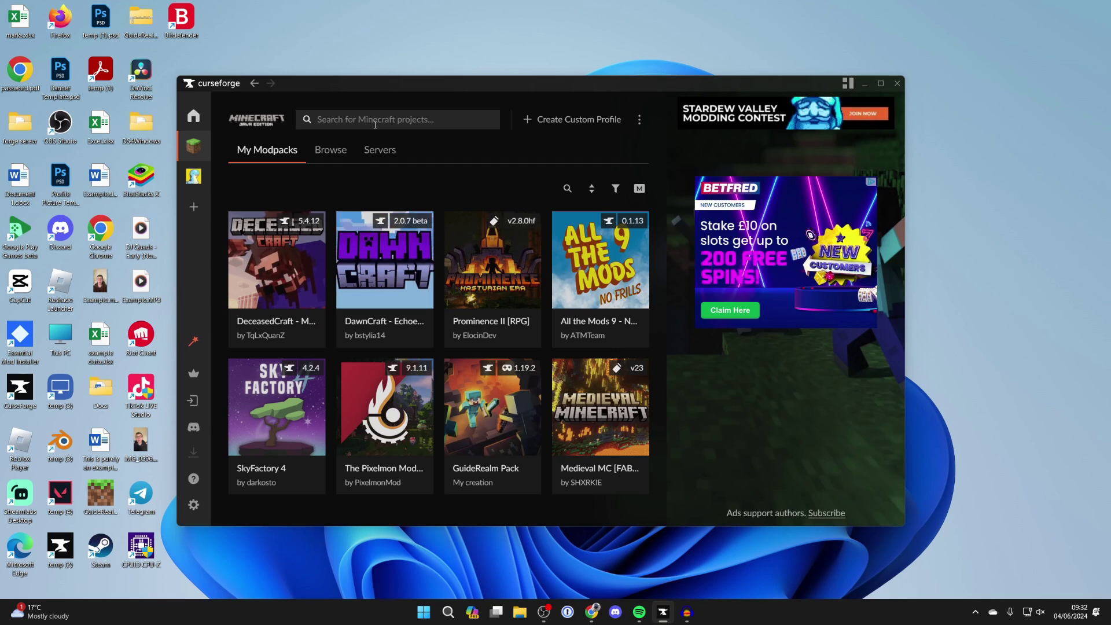
pyautogui.write('de')
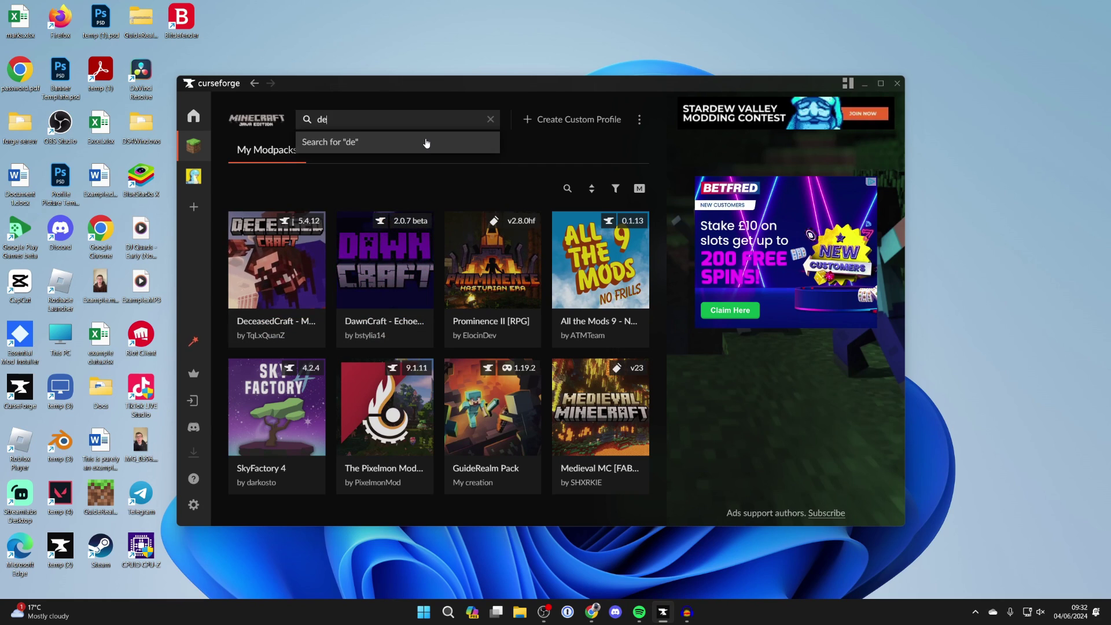
pyautogui.write('ceasedcraft')
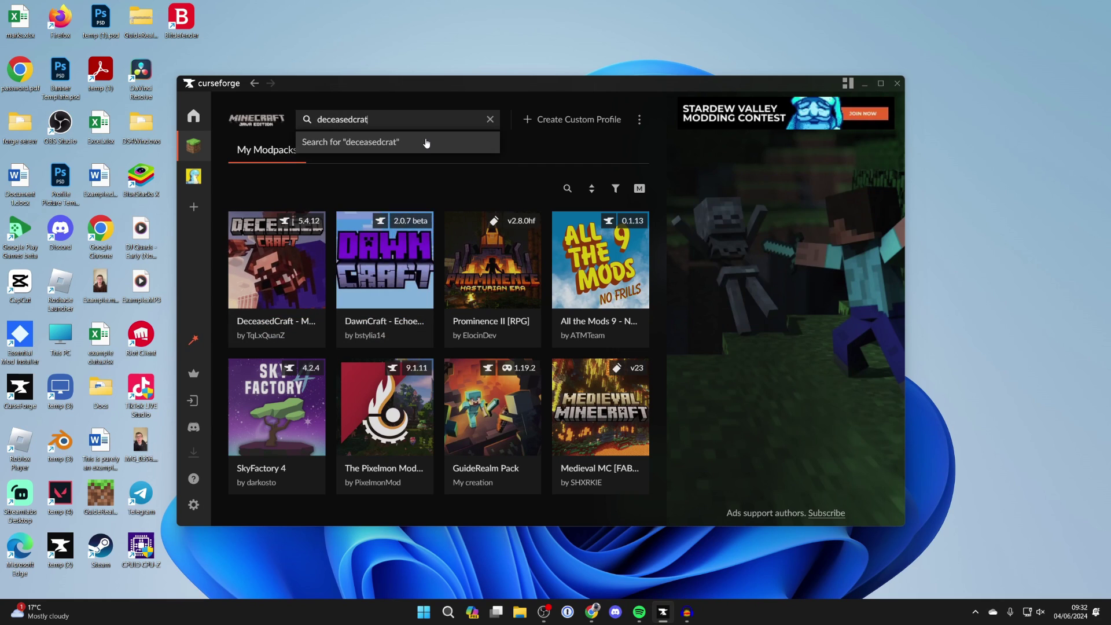
pyautogui.press('Return')
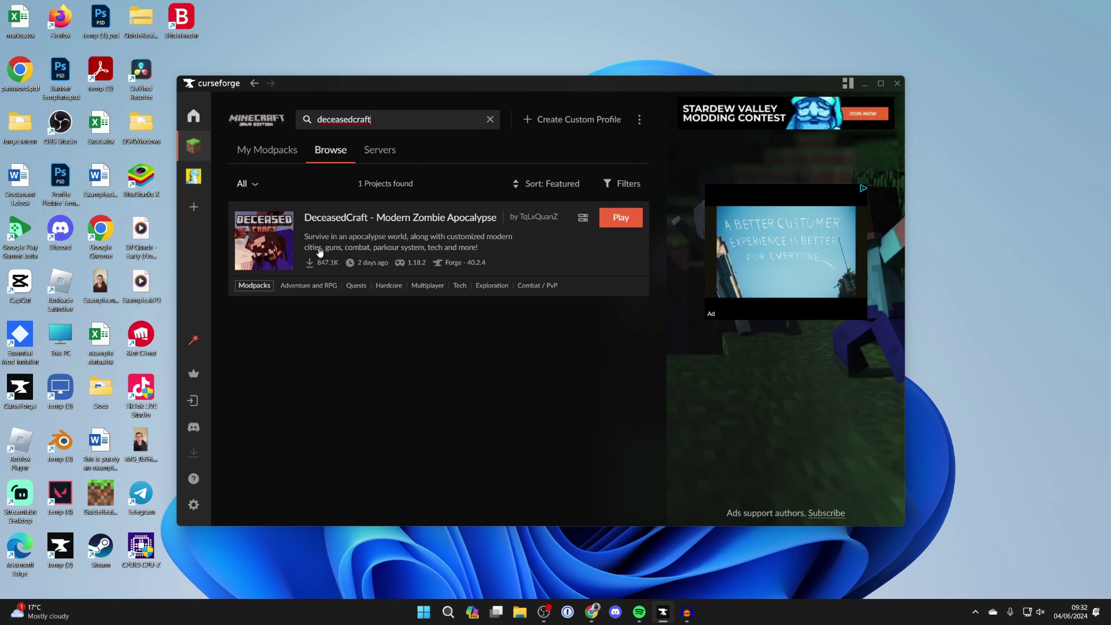
pyautogui.click(420, 232)
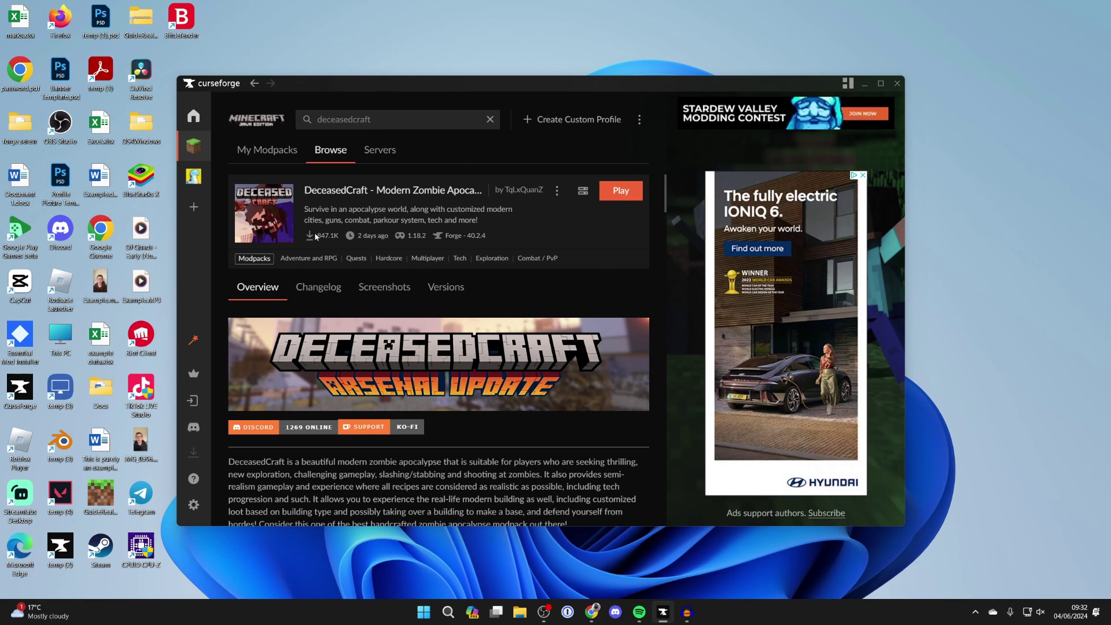
# Search the Minecraft projects for "essential" and open the Essential Mod page
pyautogui.moveTo(372, 119); pyautogui.dragTo(249, 118)
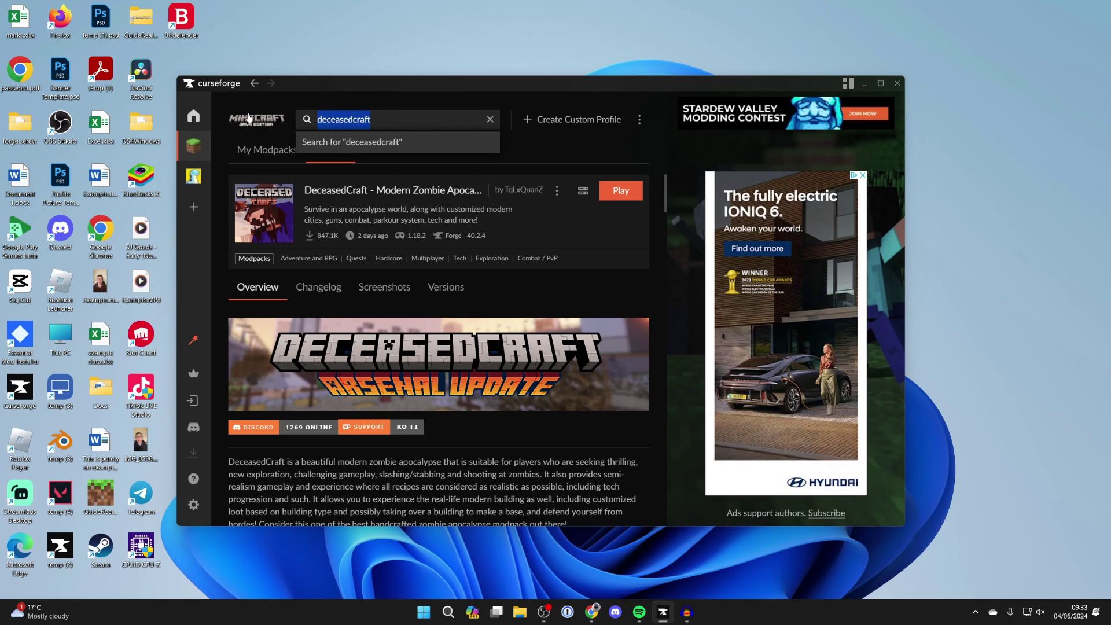
pyautogui.write('ess')
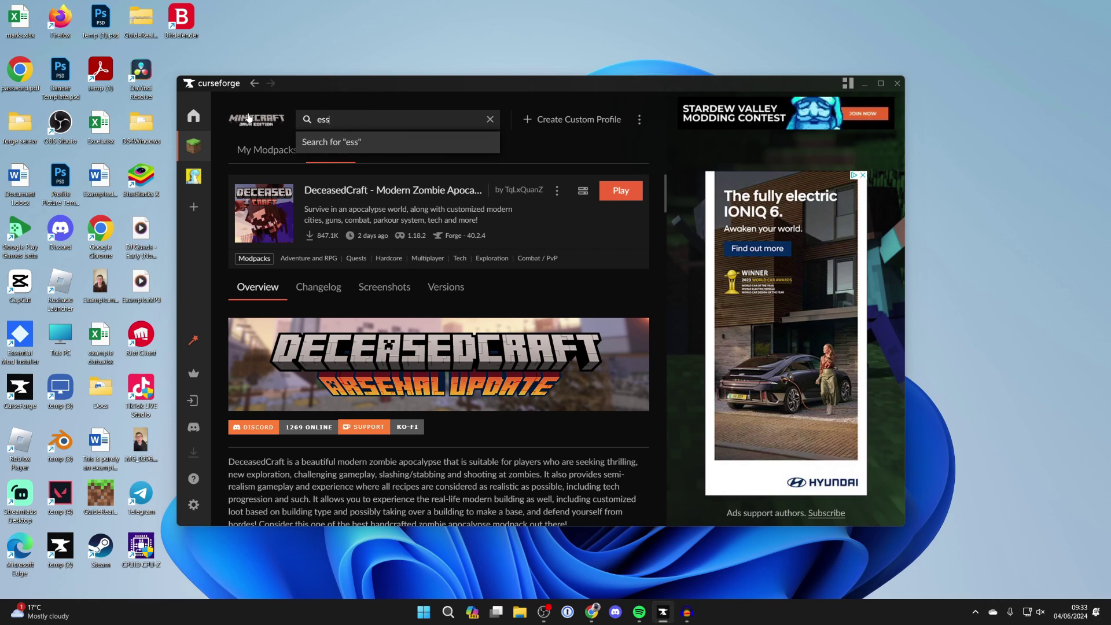
pyautogui.write('ential')
pyautogui.press('Return')
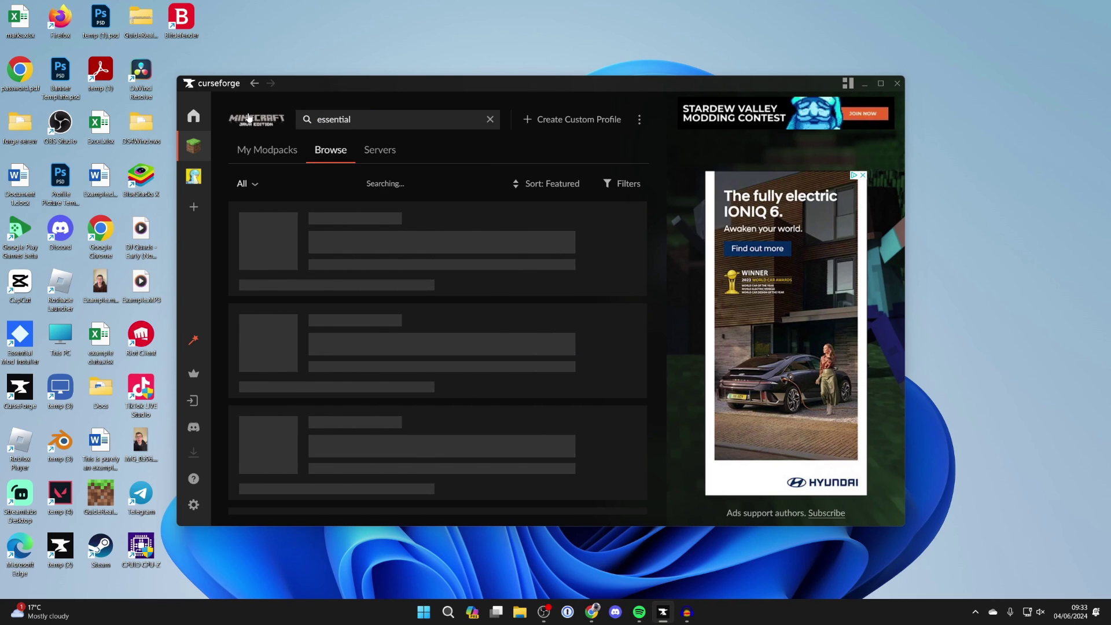
pyautogui.scroll(-3, 313, 227)
pyautogui.scroll(-4, 314, 228)
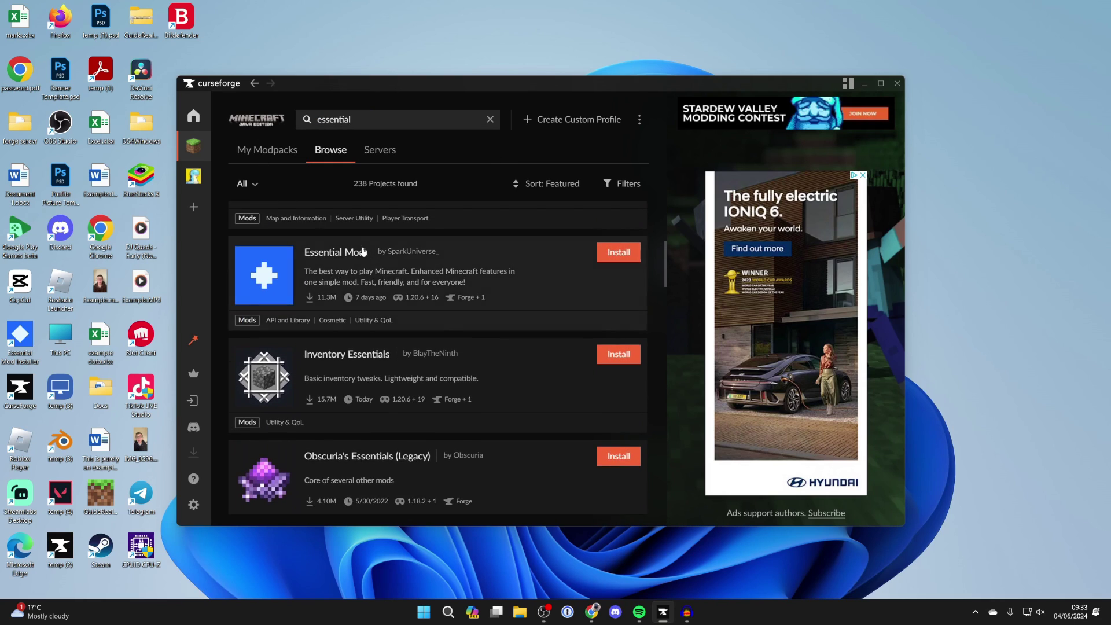
pyautogui.click(310, 262)
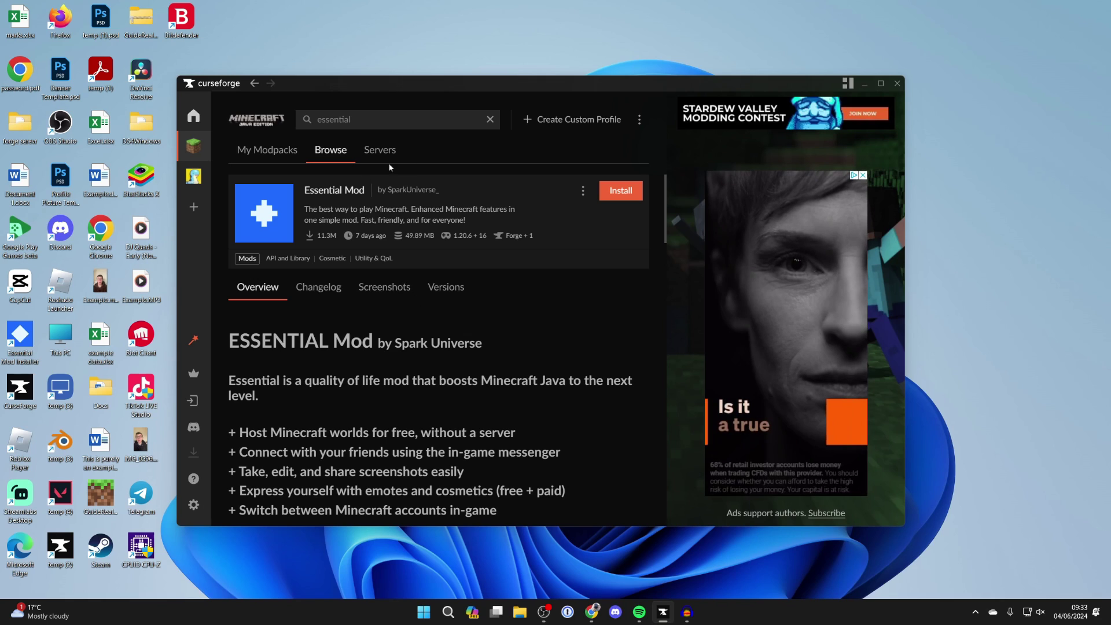
# Compare Essential Mod's available file versions with the installed DeceasedCraft modpack's game version and modloader
pyautogui.click(434, 295)
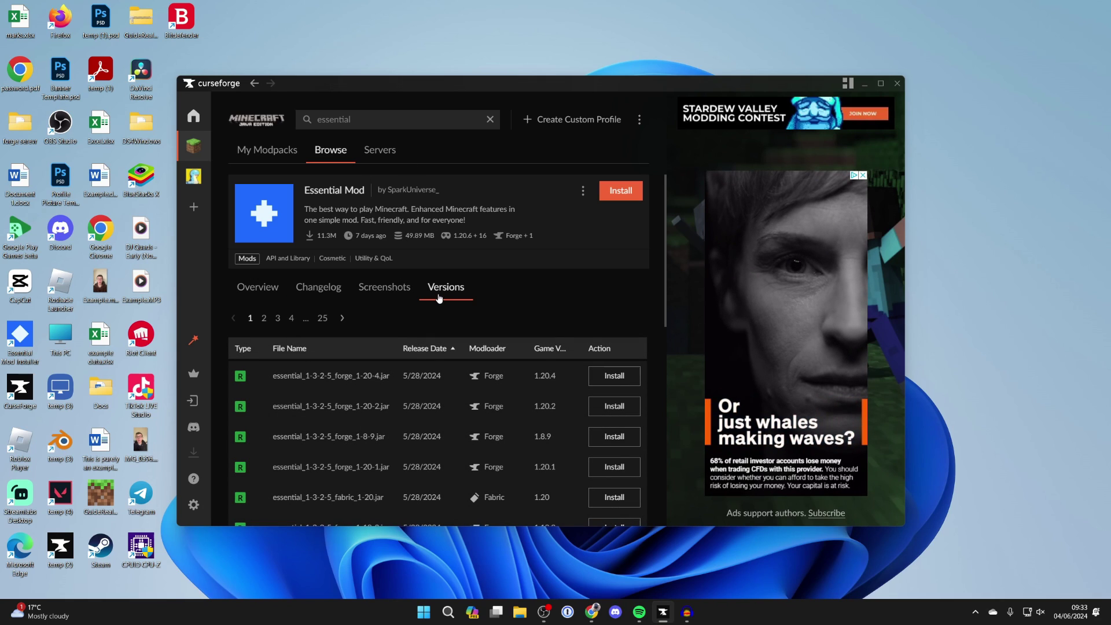
pyautogui.click(267, 150)
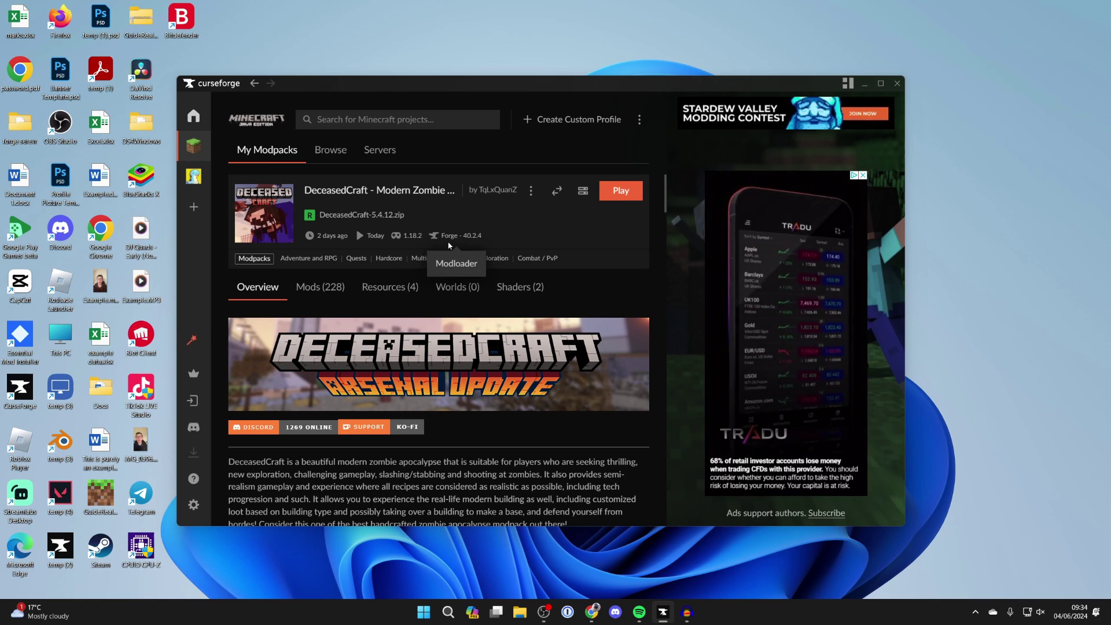
# Search for "essential mod" and bring up Essential Mod's list of file versions
pyautogui.click(393, 119)
pyautogui.write('essential mod')
pyautogui.press('Return')
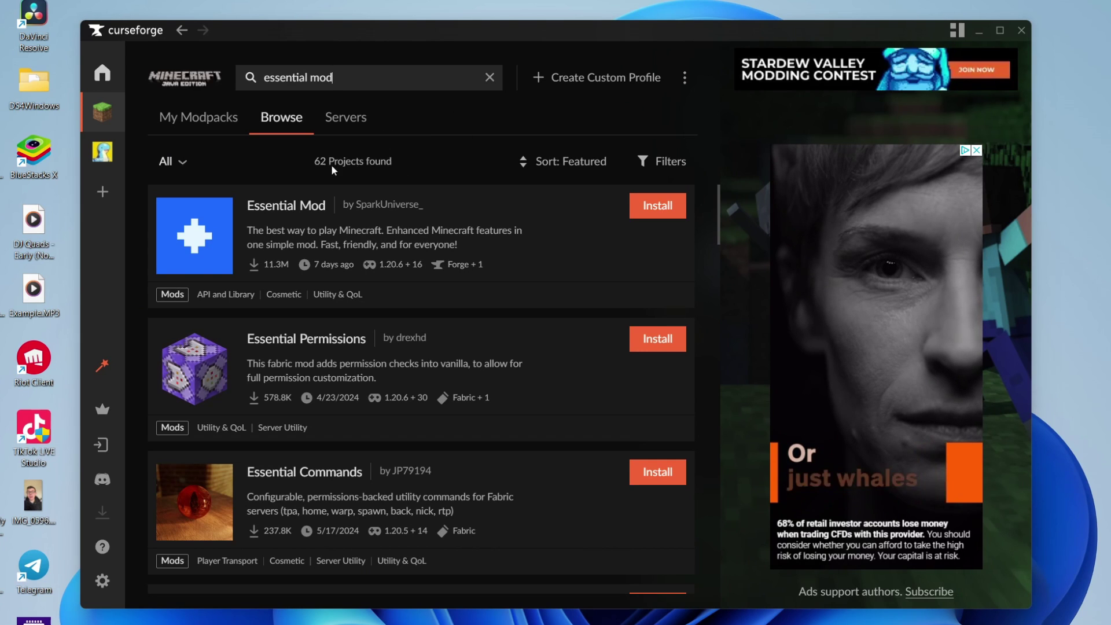
pyautogui.click(173, 162)
pyautogui.click(189, 197)
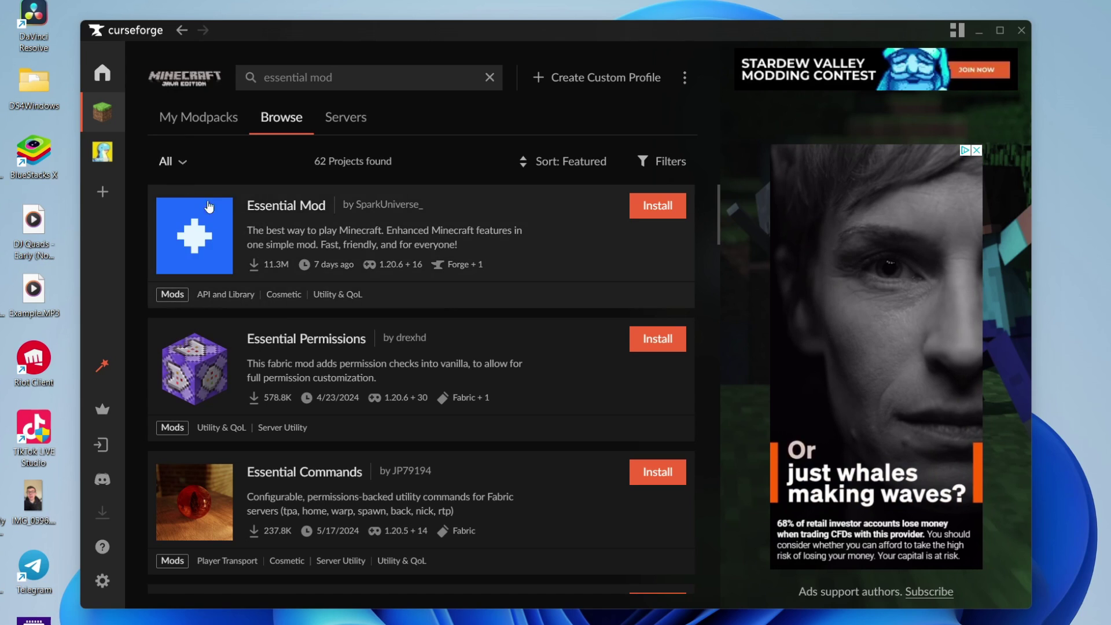
pyautogui.click(222, 230)
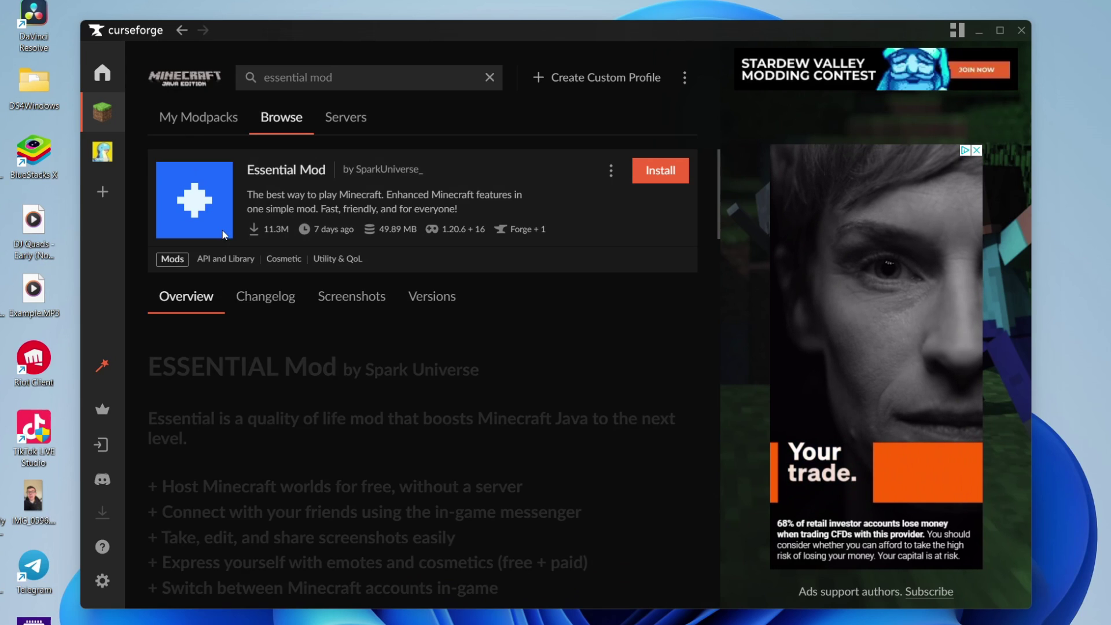
pyautogui.click(440, 299)
pyautogui.scroll(-2, 435, 334)
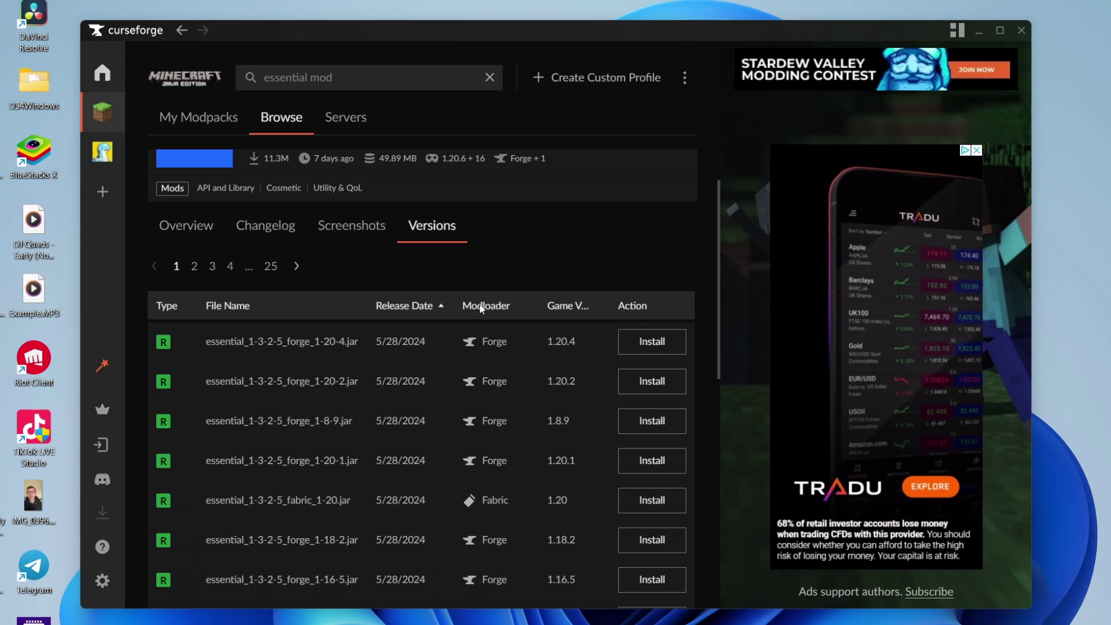
pyautogui.scroll(-1, 505, 310)
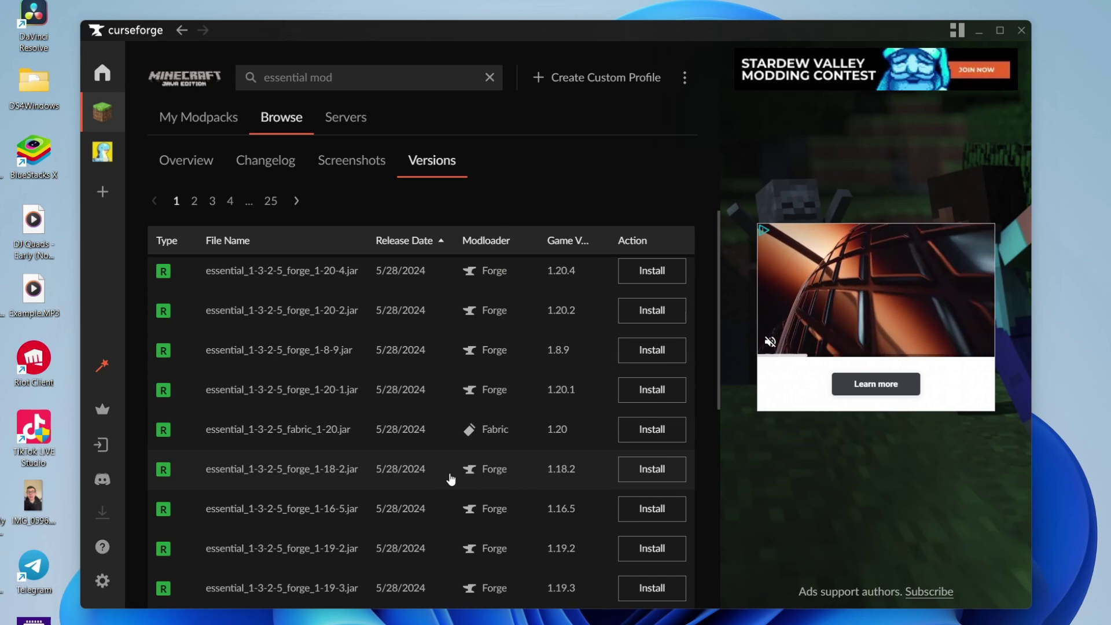
# Install essential_1-3-2-5_forge_1-18-2.jar into the existing DeceasedCraft - Modern Zombie Apocalypse profile
pyautogui.click(634, 469)
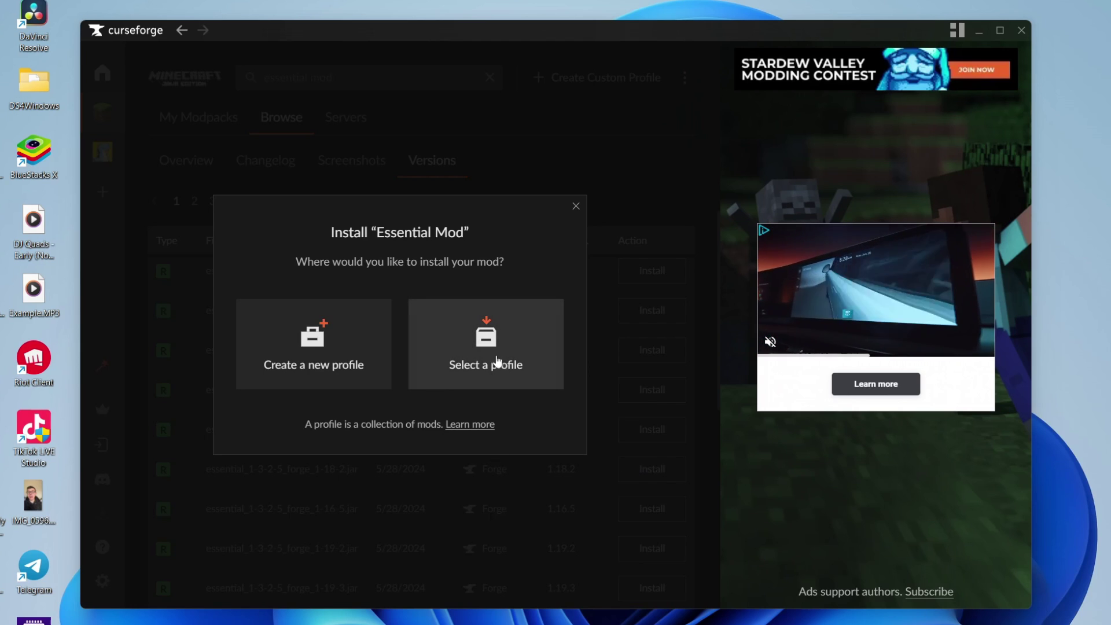
pyautogui.click(496, 361)
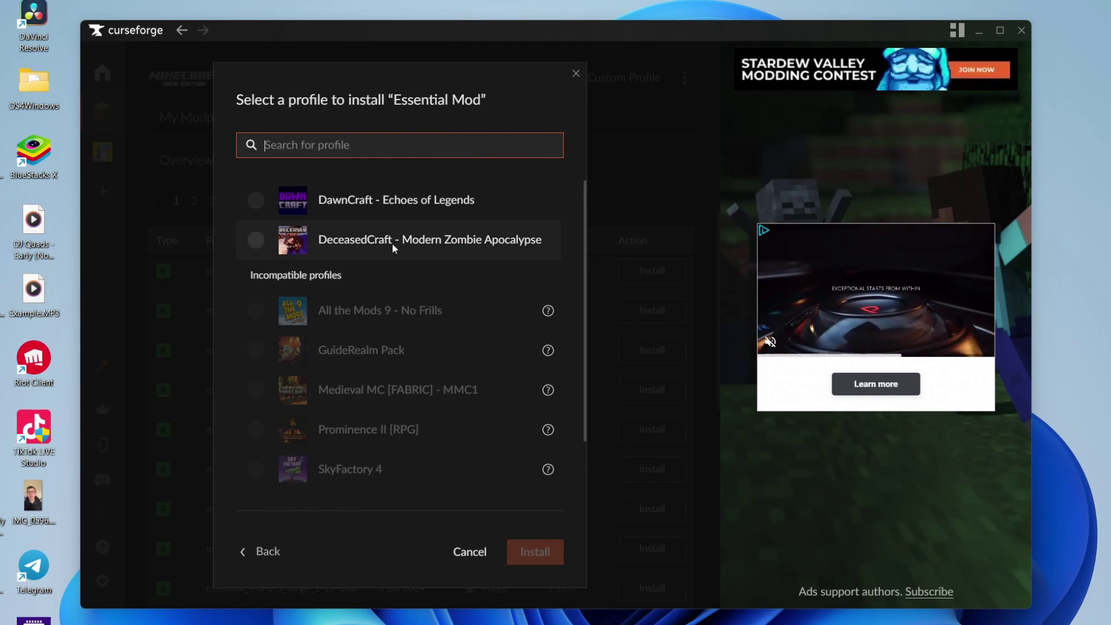
pyautogui.click(256, 240)
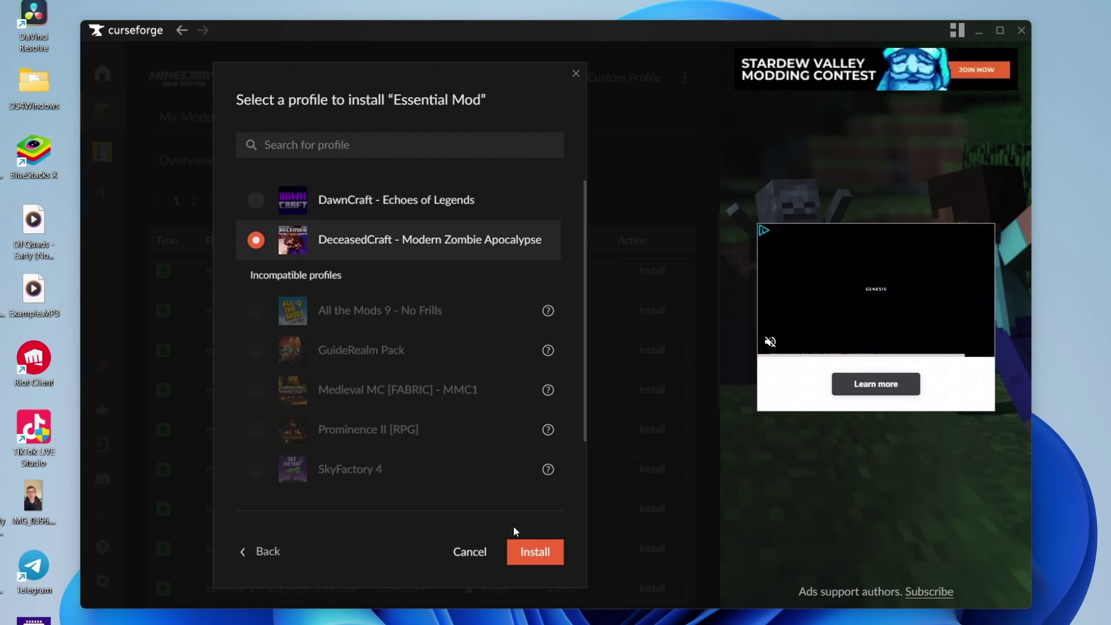
pyautogui.click(530, 547)
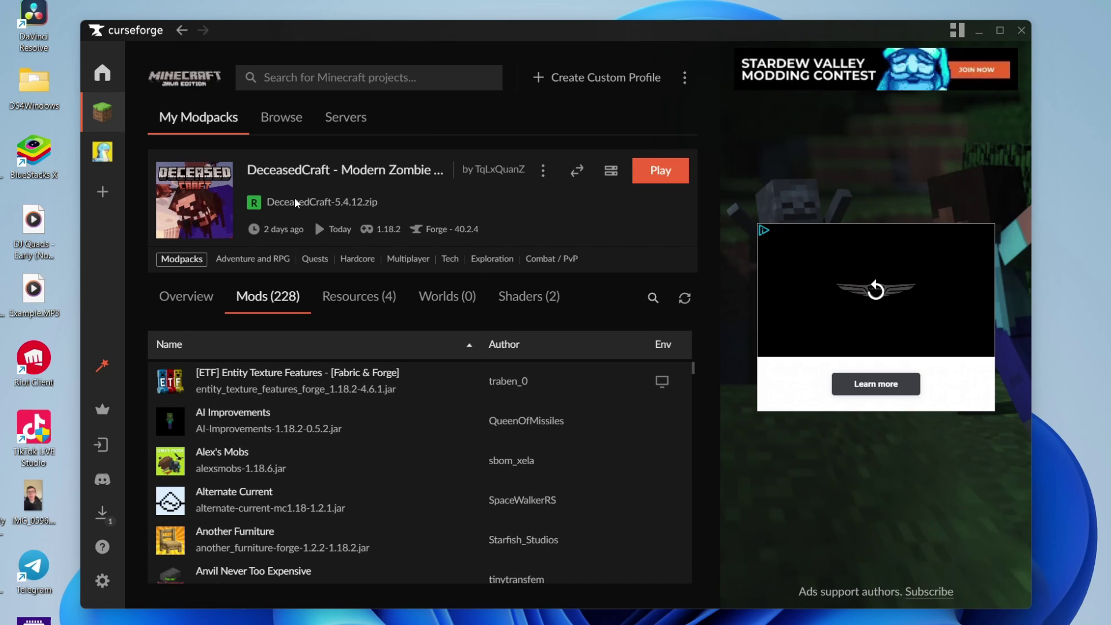
# Launch the DeceasedCraft modpack and open Essential's Social feature from the game's main menu
pyautogui.click(648, 171)
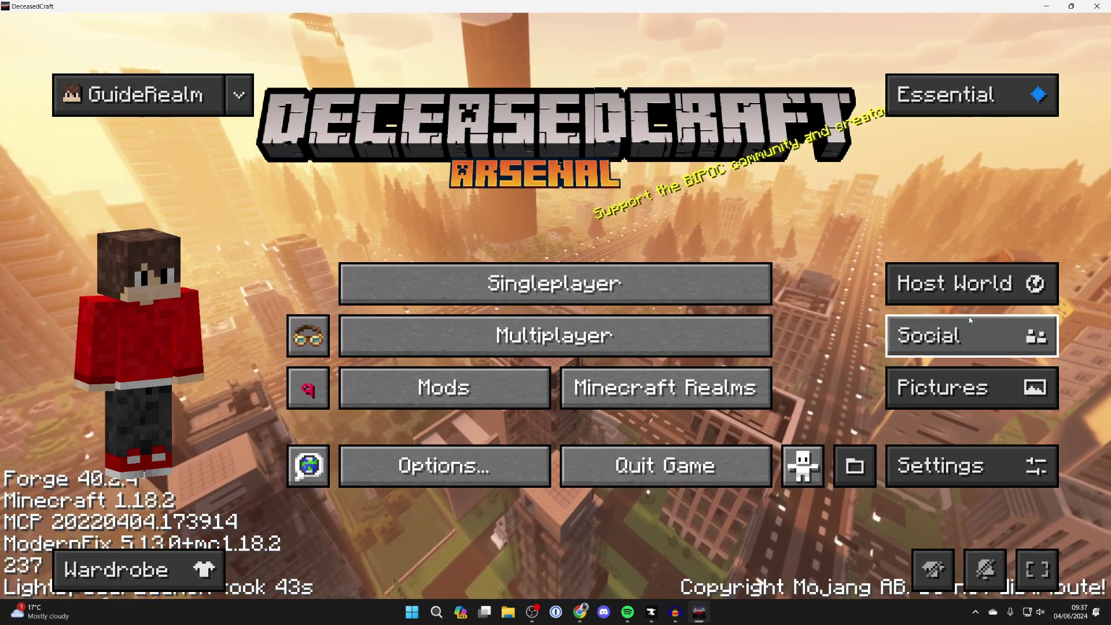
pyautogui.click(946, 341)
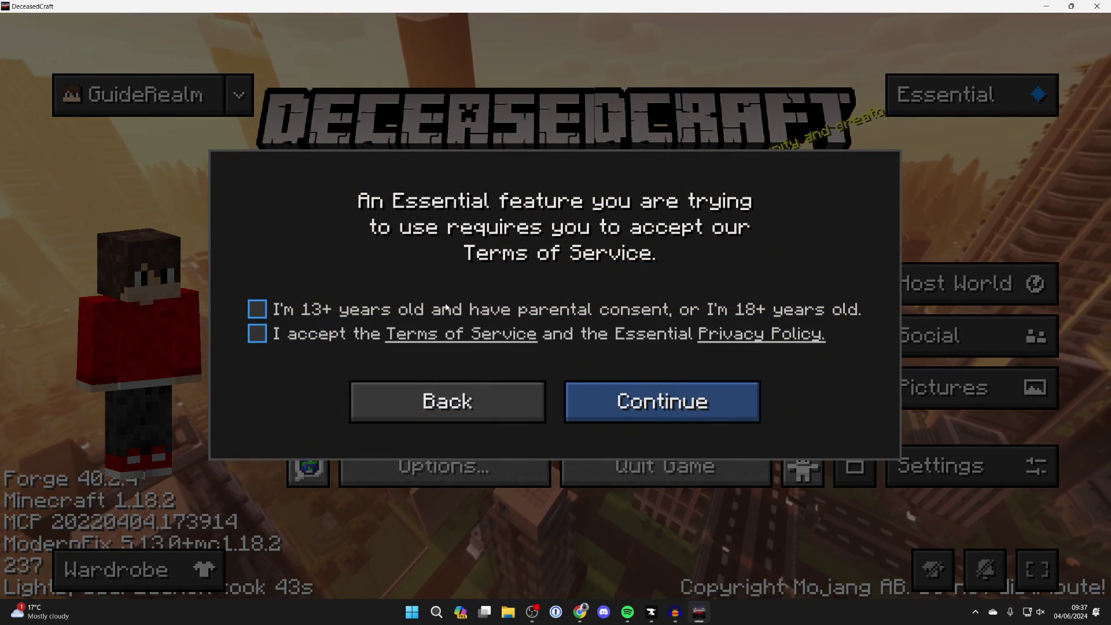
# Confirm the age requirement and accept Essential's Terms of Service and Privacy Policy to open the Social screen
pyautogui.click(343, 310)
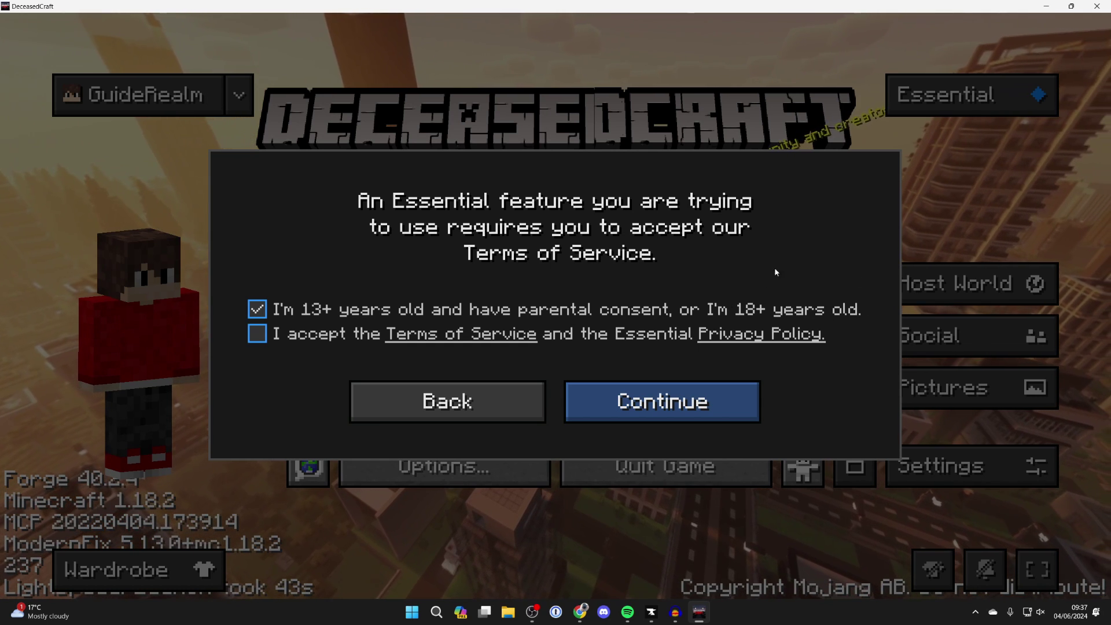
pyautogui.click(632, 339)
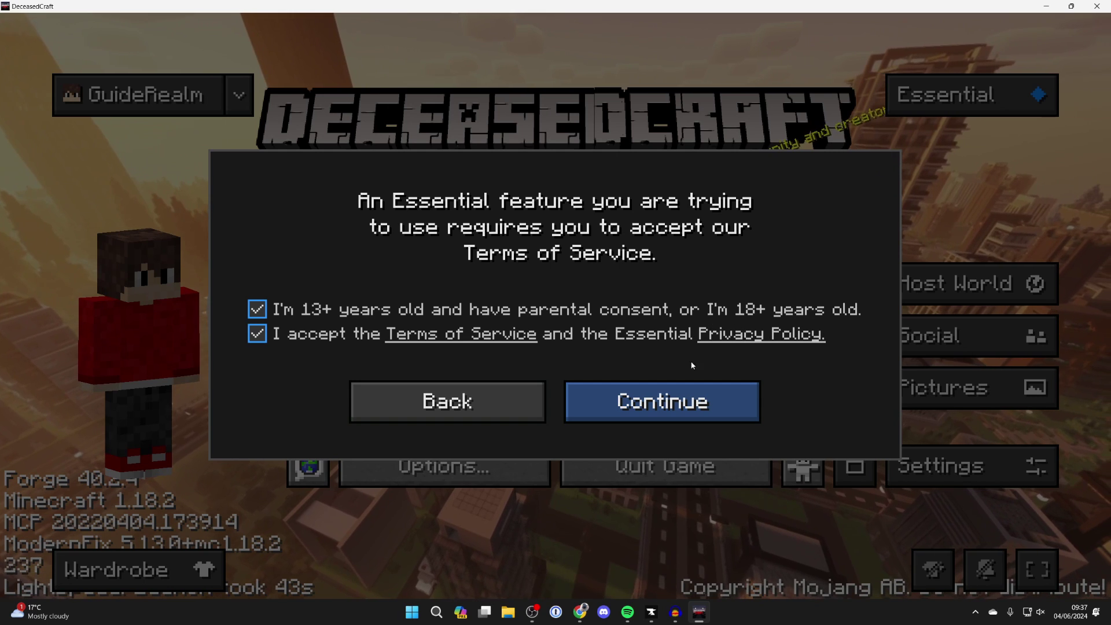
pyautogui.click(700, 415)
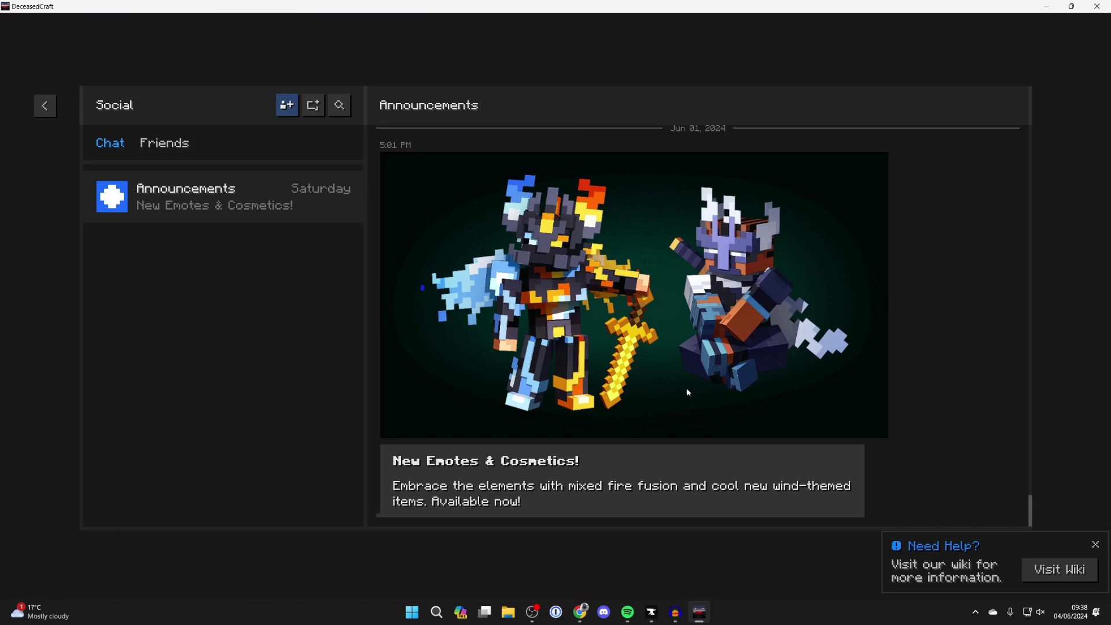
# View the Friends list and the Add Friend username prompt, and return to the main menu without adding anyone
pyautogui.click(167, 144)
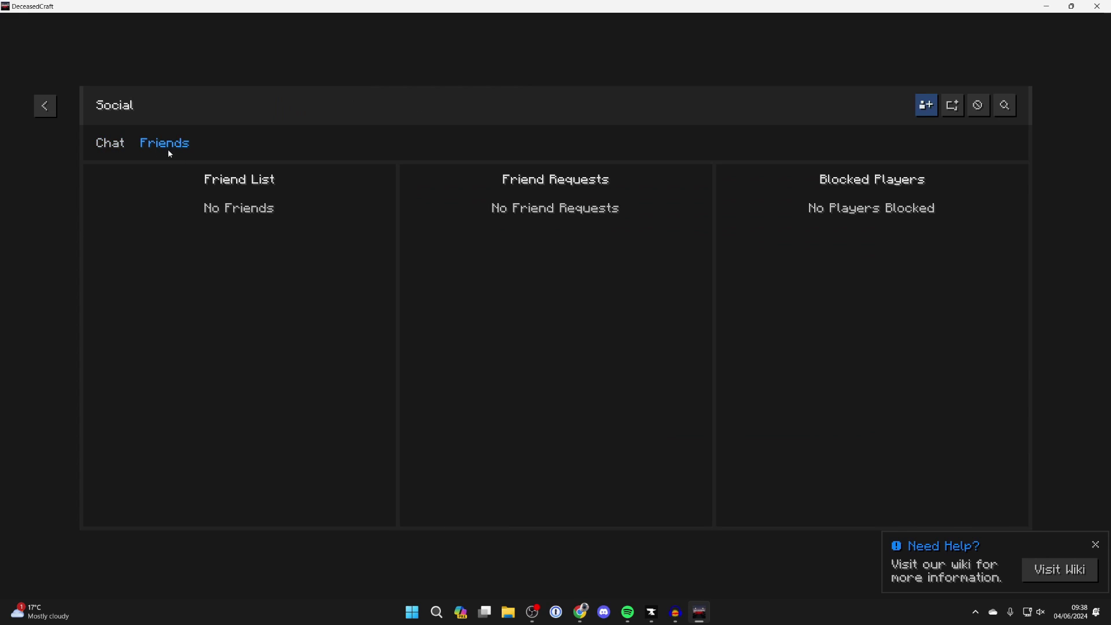
pyautogui.click(927, 105)
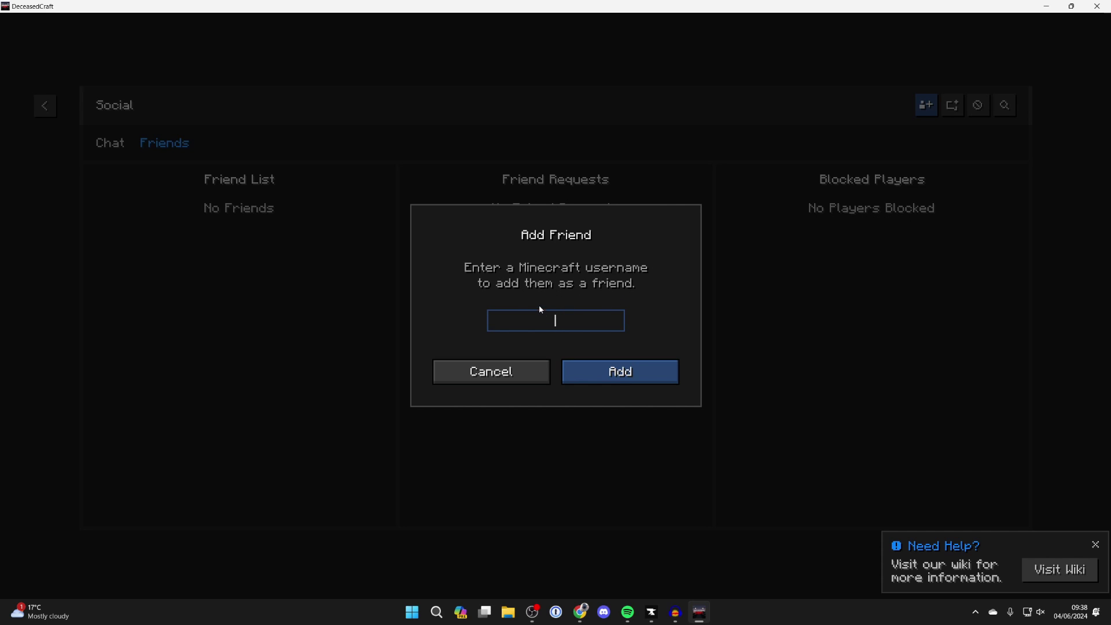
pyautogui.press('Escape')
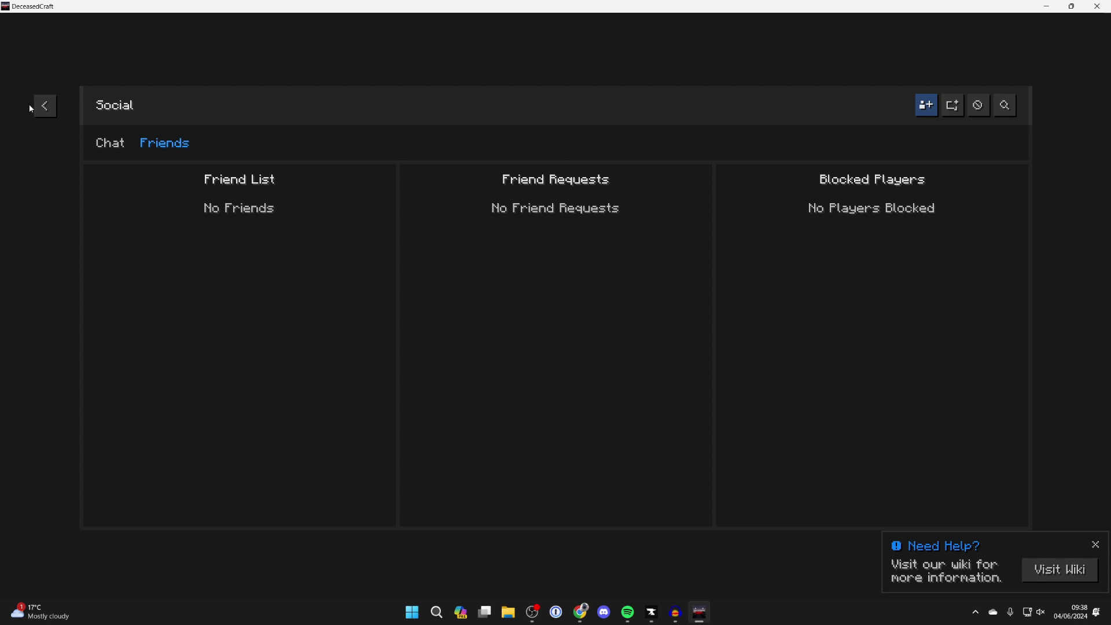
pyautogui.click(45, 106)
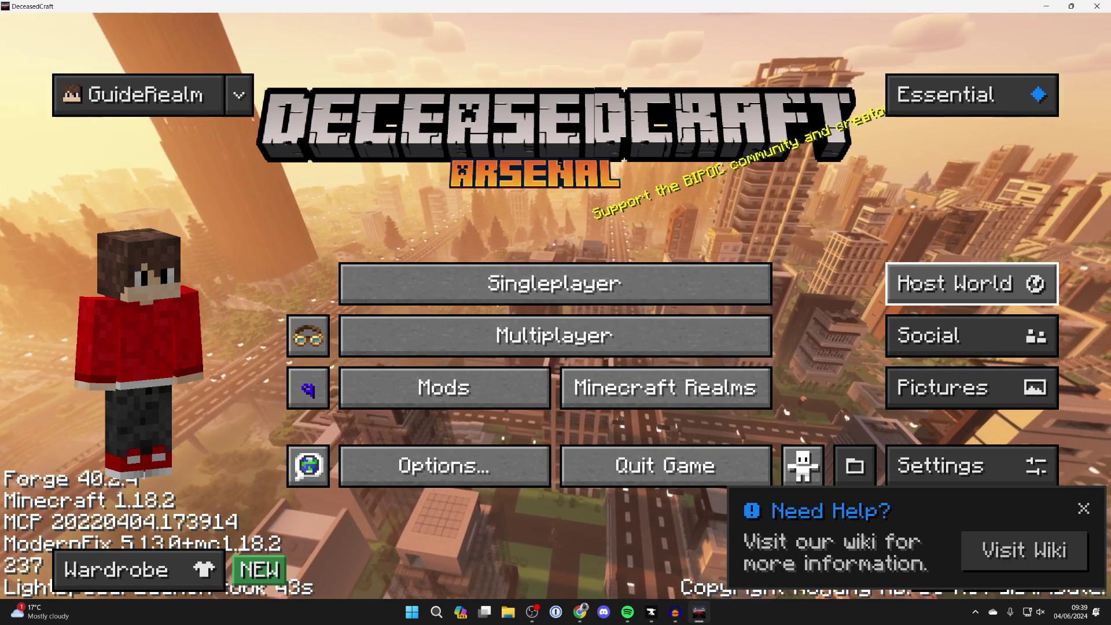
# Choose the New World save dated 6/4/24, 9:31 AM for hosting and accept the IP visibility warning
pyautogui.click(573, 284)
pyautogui.click(555, 319)
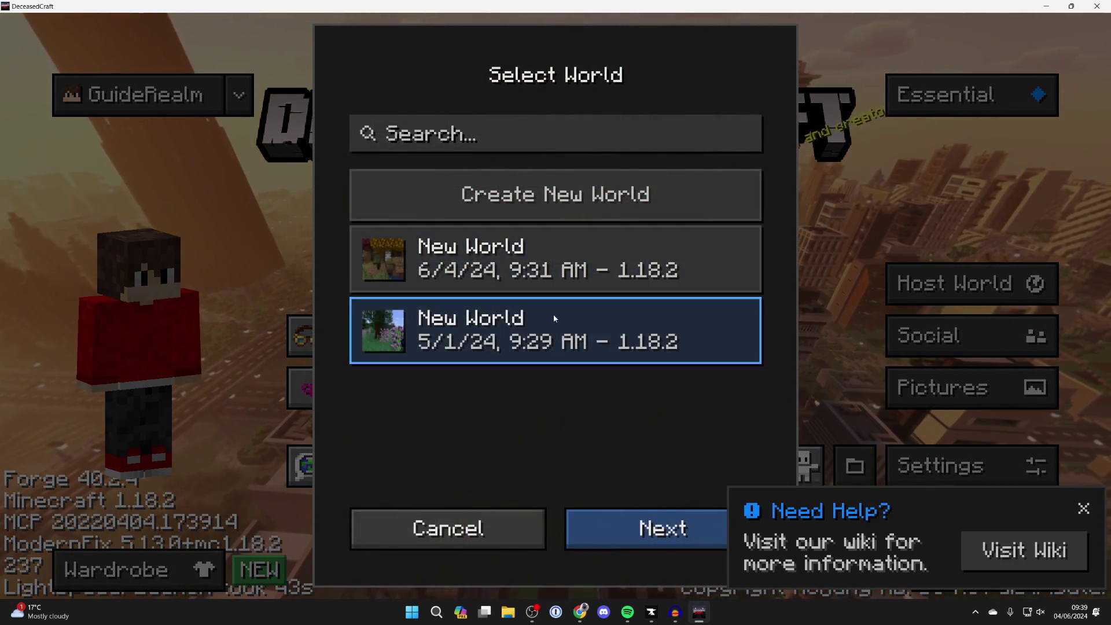
pyautogui.press('Up')
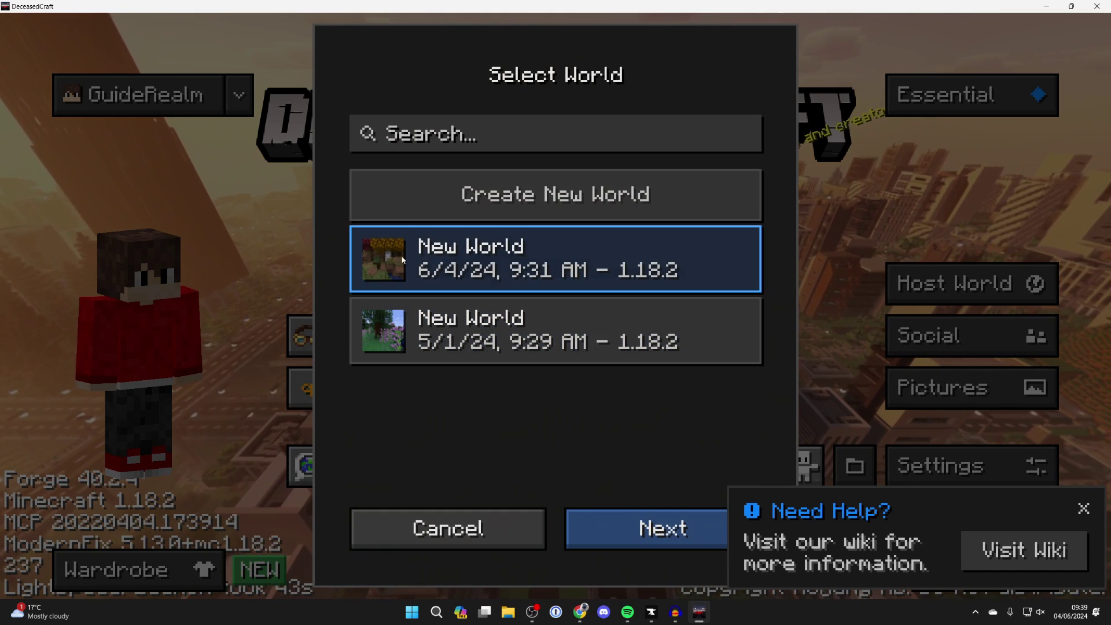
pyautogui.click(662, 531)
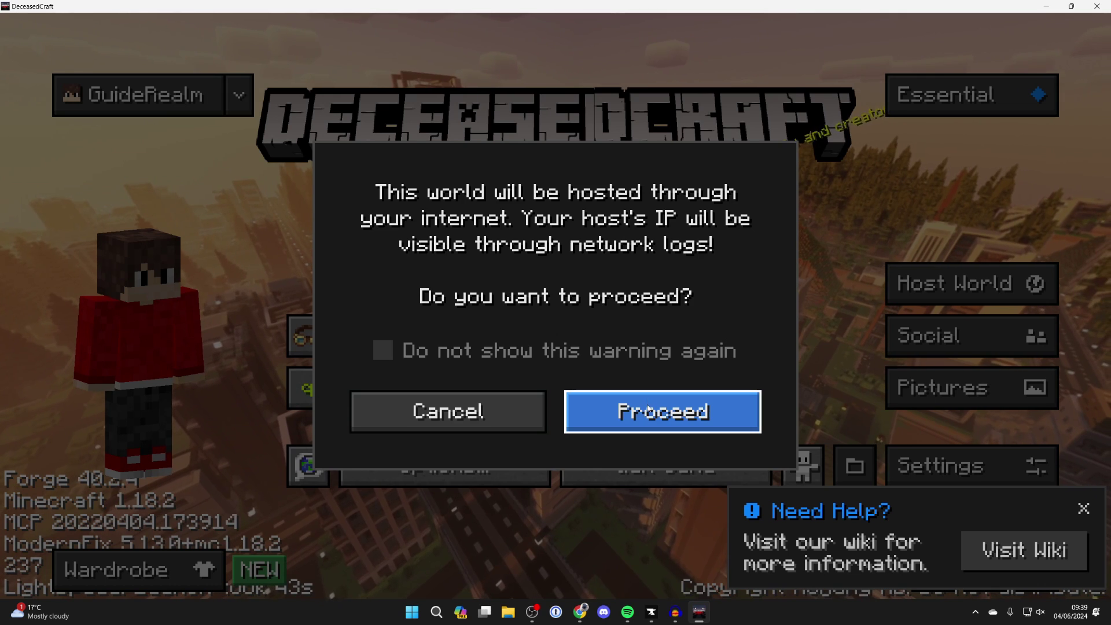
pyautogui.click(649, 410)
# Check the game mode and difficulty choices, keep Survival and Normal with Cheats and Share RP off, and proceed to Invite Friends
pyautogui.click(657, 237)
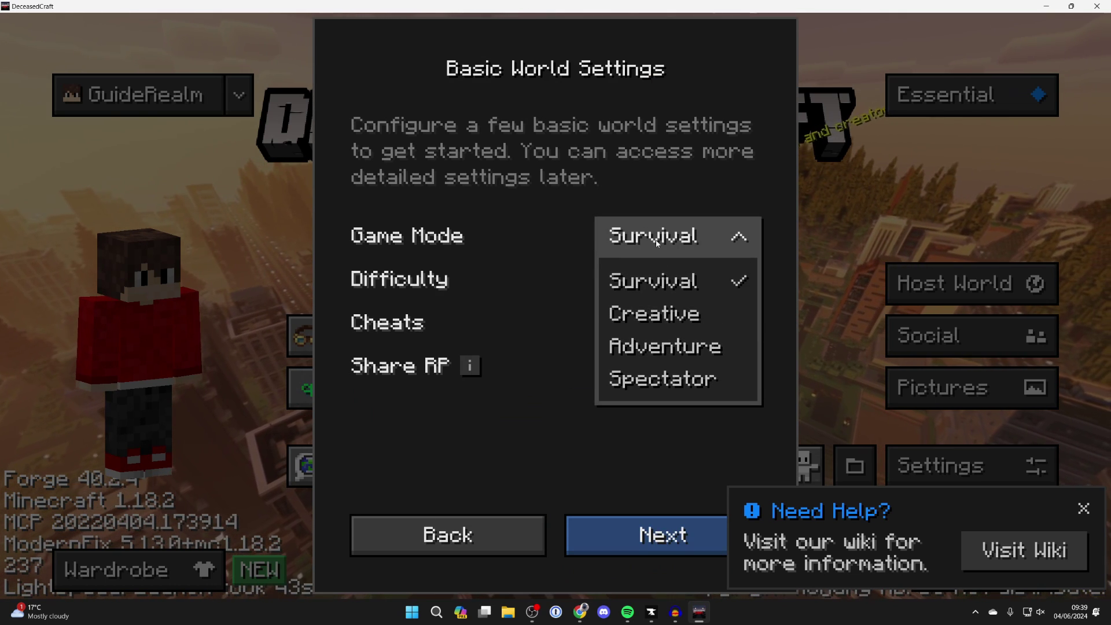
pyautogui.click(657, 241)
pyautogui.click(654, 283)
pyautogui.click(655, 281)
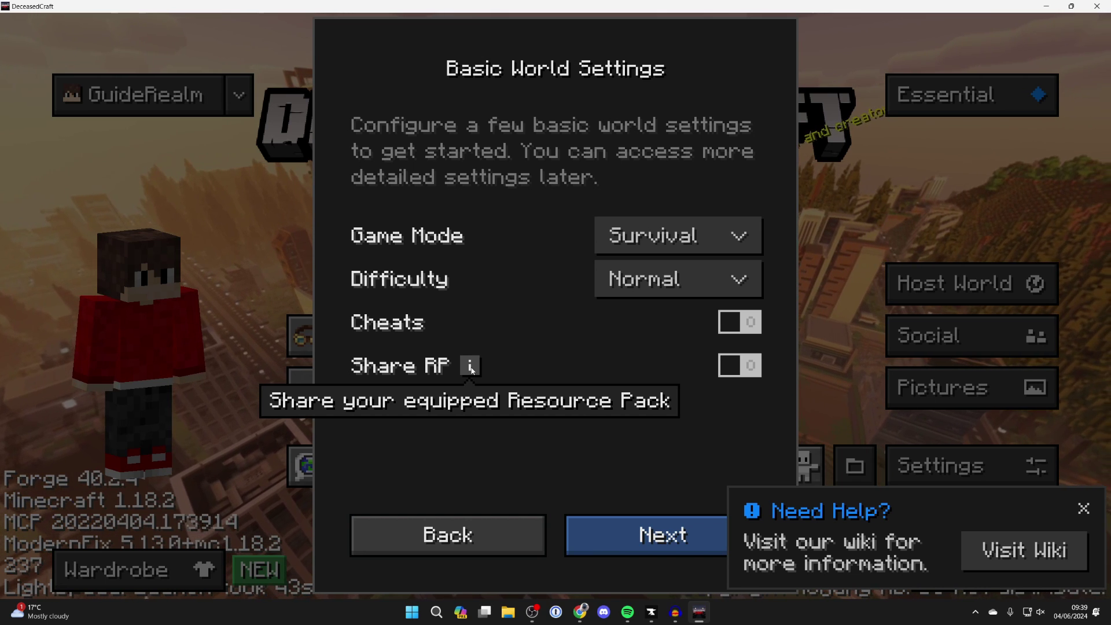
pyautogui.click(625, 535)
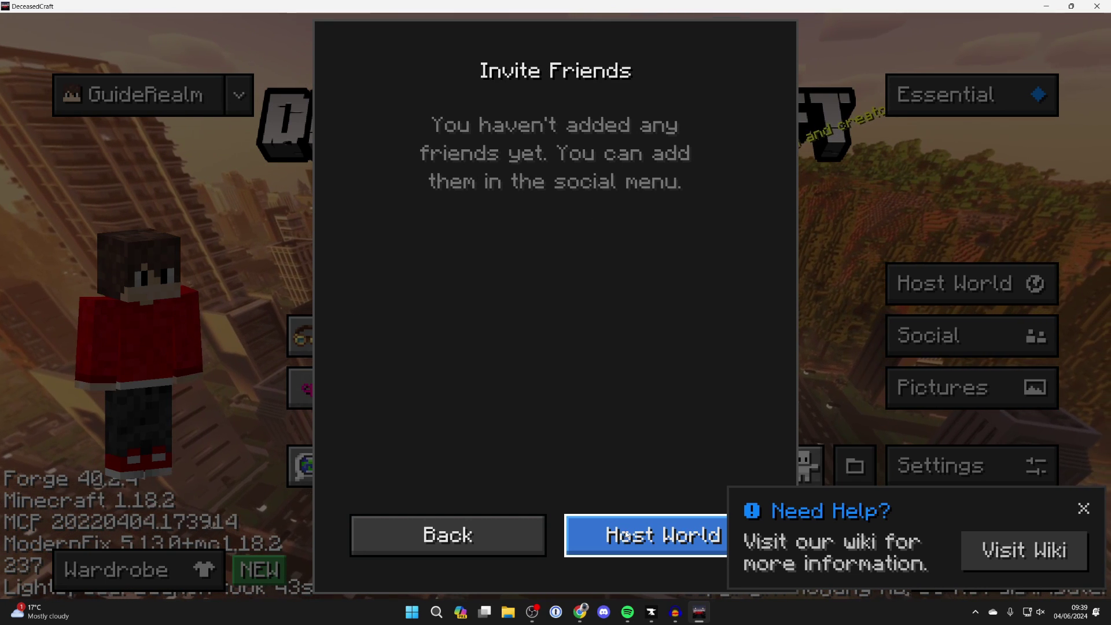